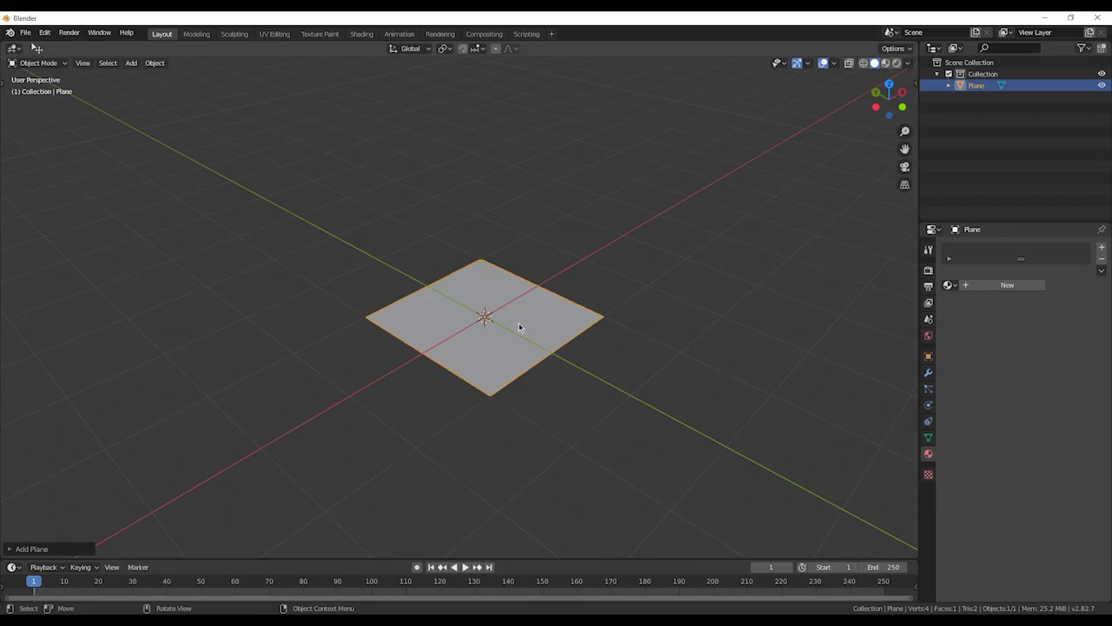
- Create a new material named Displace on the plane and open a Shader Editor beside the 3D view
{"action": "scroll", "coordinate": [518, 326], "scroll_direction": "up", "scroll_amount": 3}
{"action": "left_click", "coordinate": [991, 285]}
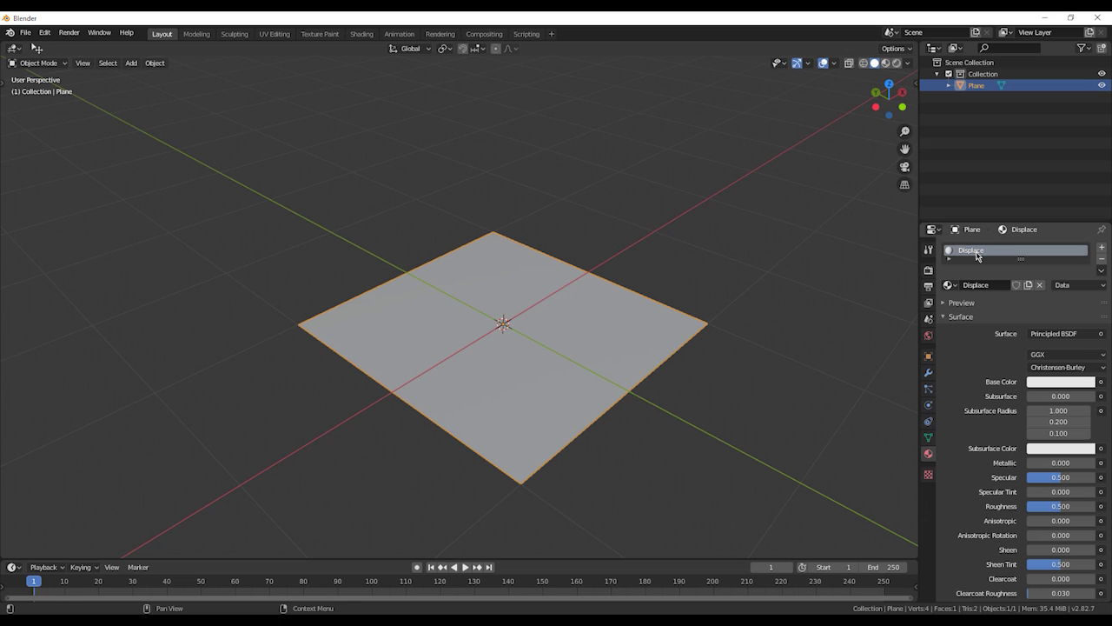
{"action": "left_click_drag", "start_coordinate": [4, 44], "coordinate": [432, 130]}
{"action": "left_click", "coordinate": [9, 50]}
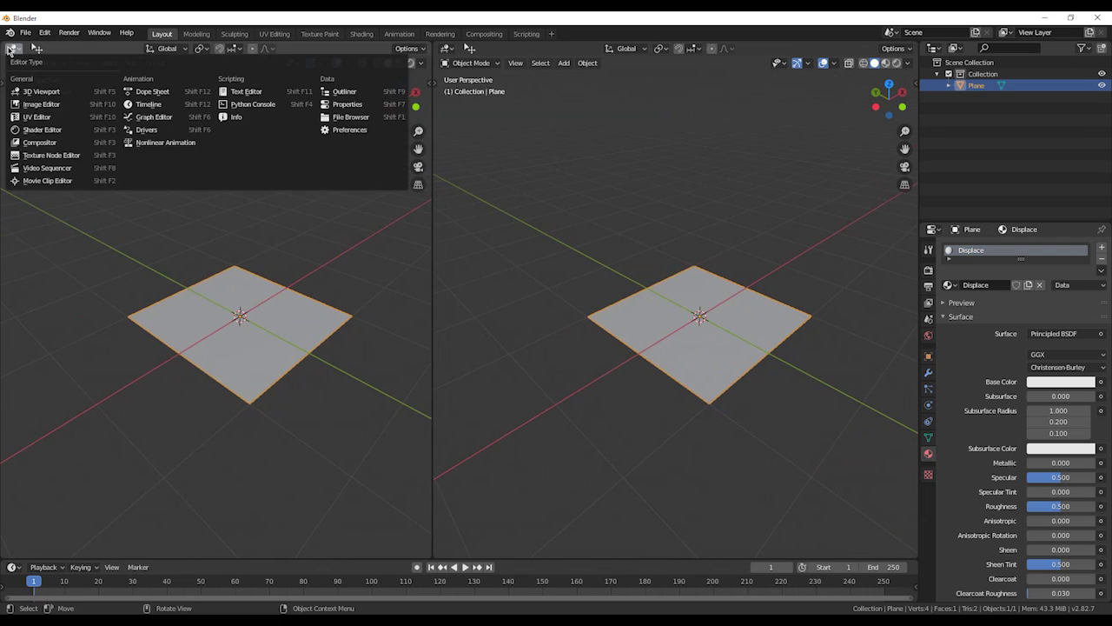
{"action": "left_click", "coordinate": [48, 130]}
- Add an Image Texture node feeding the Principled BSDF's Base Color and load the 8K albedo wall texture into it
{"action": "key", "text": "shift+a"}
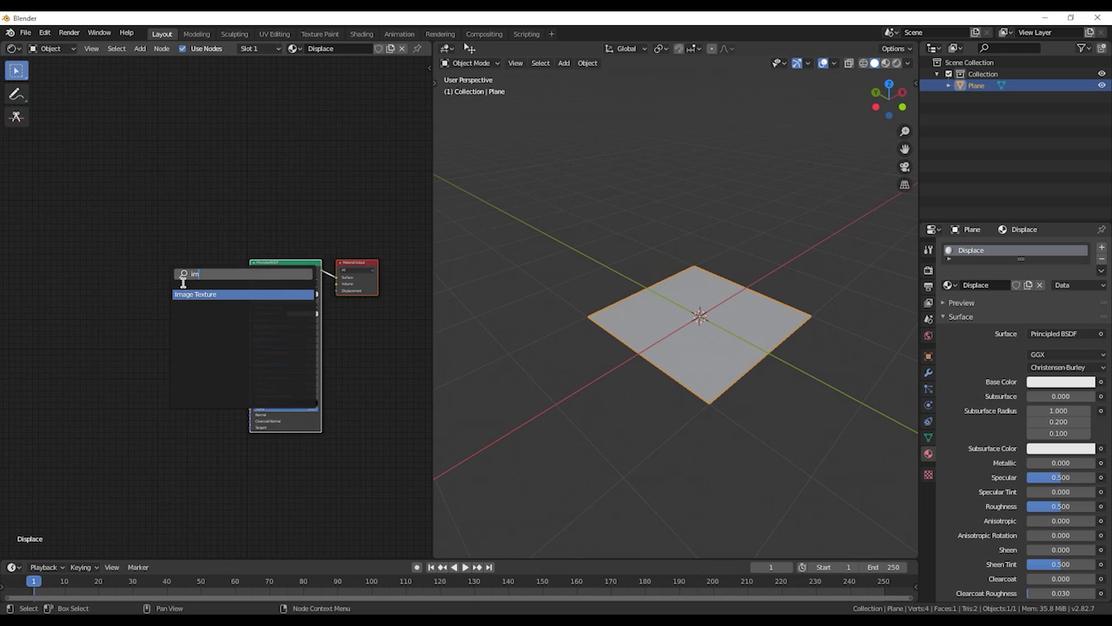
{"action": "left_click", "coordinate": [178, 275]}
{"action": "left_click", "coordinate": [159, 278]}
{"action": "scroll", "coordinate": [232, 287], "scroll_direction": "up", "scroll_amount": 1}
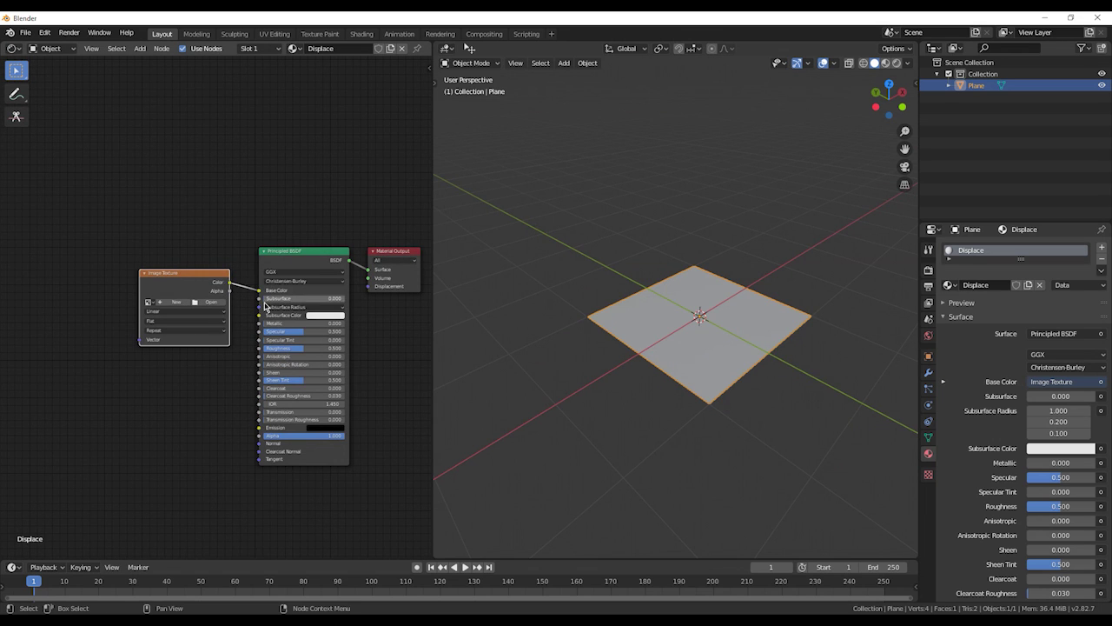
{"action": "left_click", "coordinate": [211, 302]}
{"action": "left_click", "coordinate": [825, 561]}
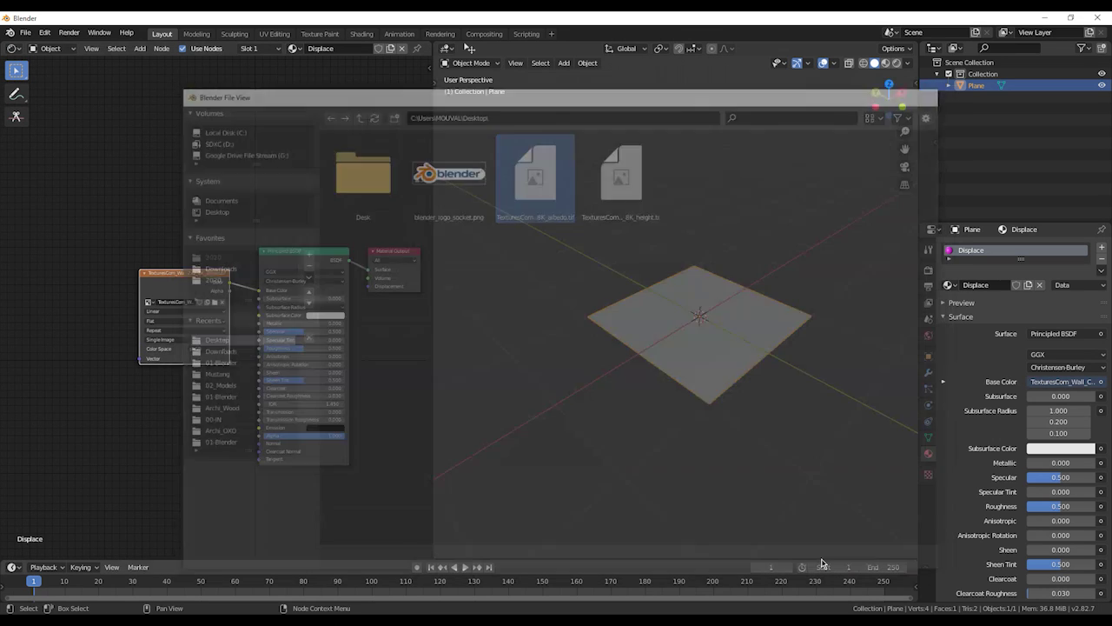
- Split off a UV Editor below the Shader Editor and display the albedo wall texture in it
{"action": "left_click_drag", "start_coordinate": [428, 41], "coordinate": [422, 238]}
{"action": "left_click", "coordinate": [13, 246]}
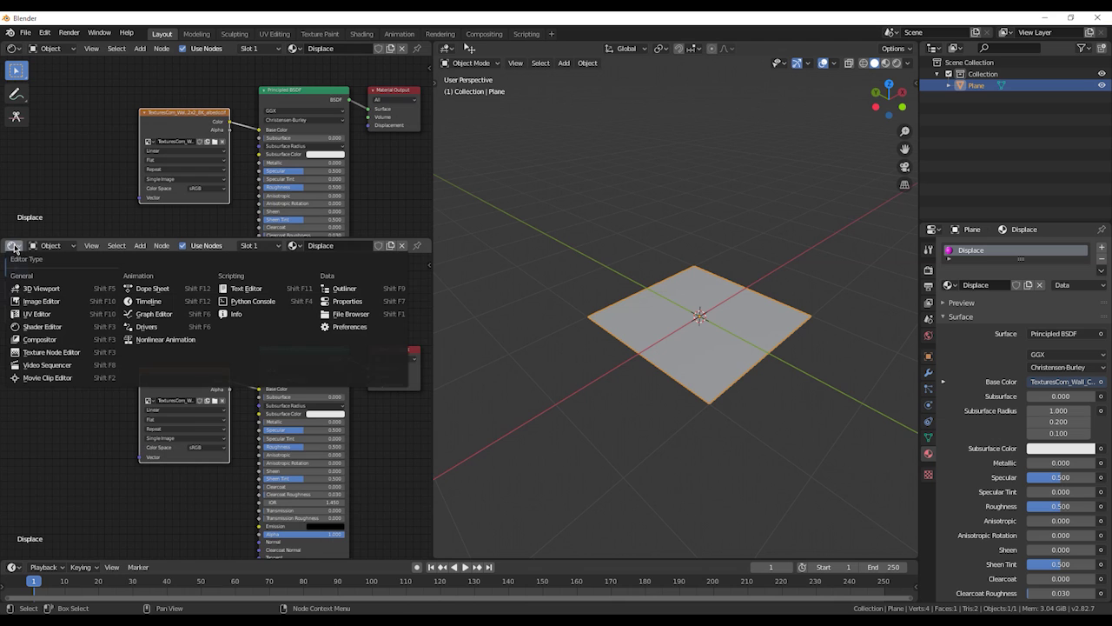
{"action": "left_click", "coordinate": [40, 318]}
{"action": "left_click", "coordinate": [166, 245]}
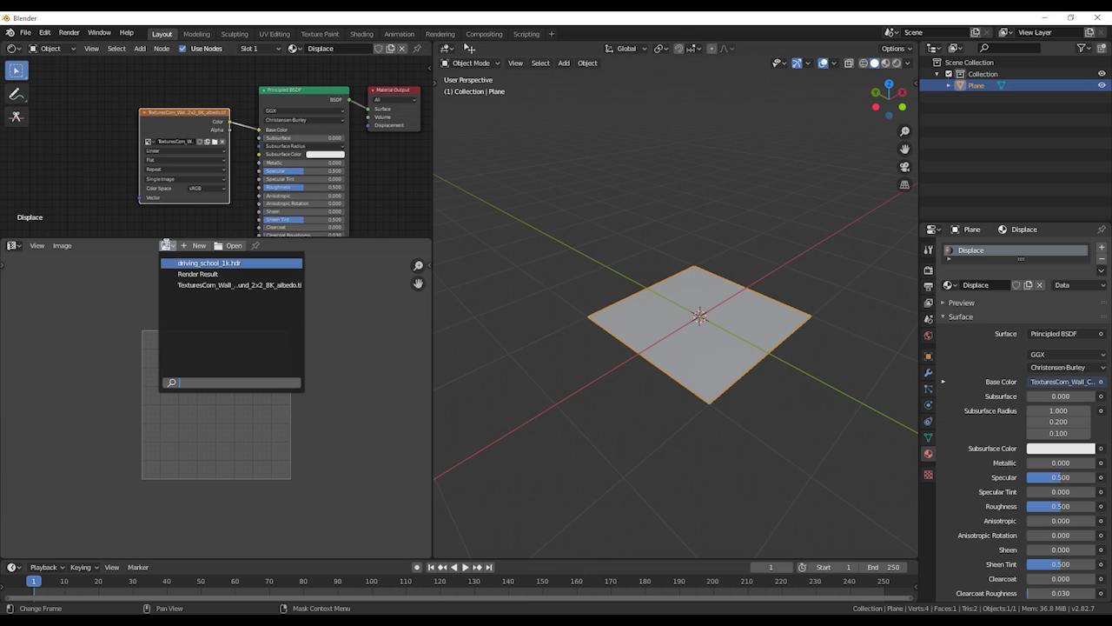
{"action": "left_click", "coordinate": [257, 286]}
{"action": "scroll", "coordinate": [256, 421], "scroll_direction": "down", "scroll_amount": 5}
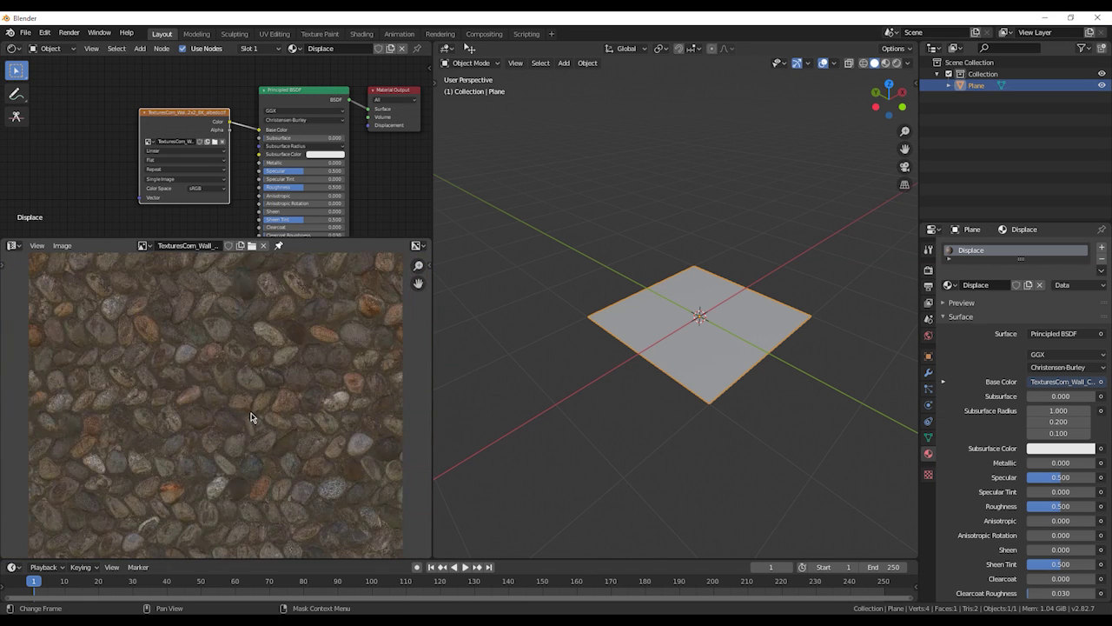
- Add a second Image Texture node linked to the shader's Normal input and display the 8K height image in the UV Editor
{"action": "scroll", "coordinate": [209, 186], "scroll_direction": "down", "scroll_amount": 3}
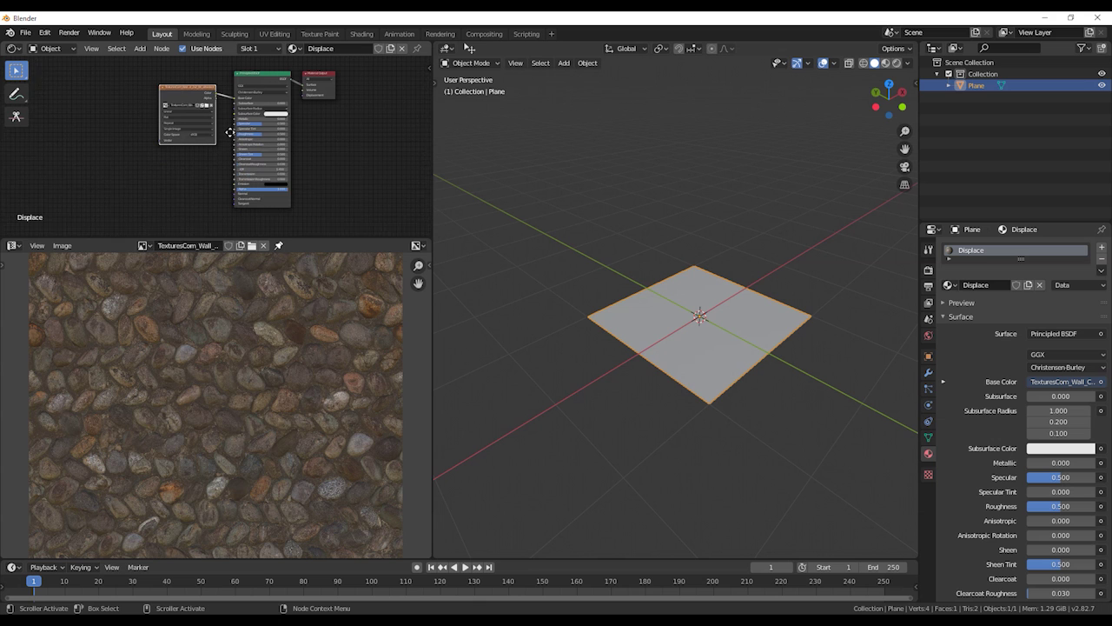
{"action": "key", "text": "shift+a"}
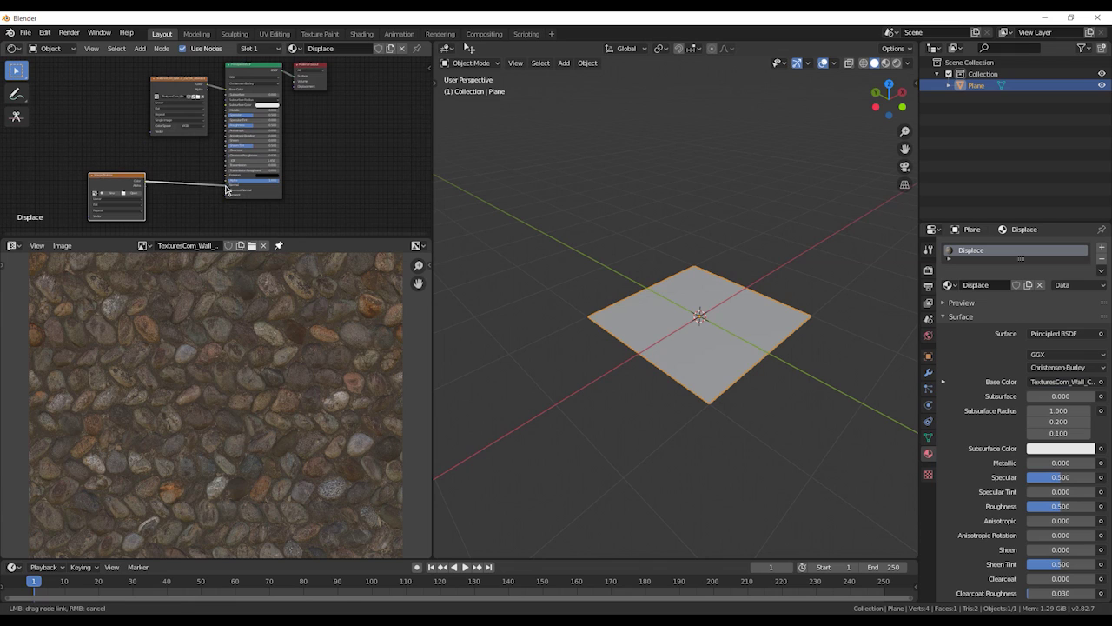
{"action": "left_click", "coordinate": [251, 246]}
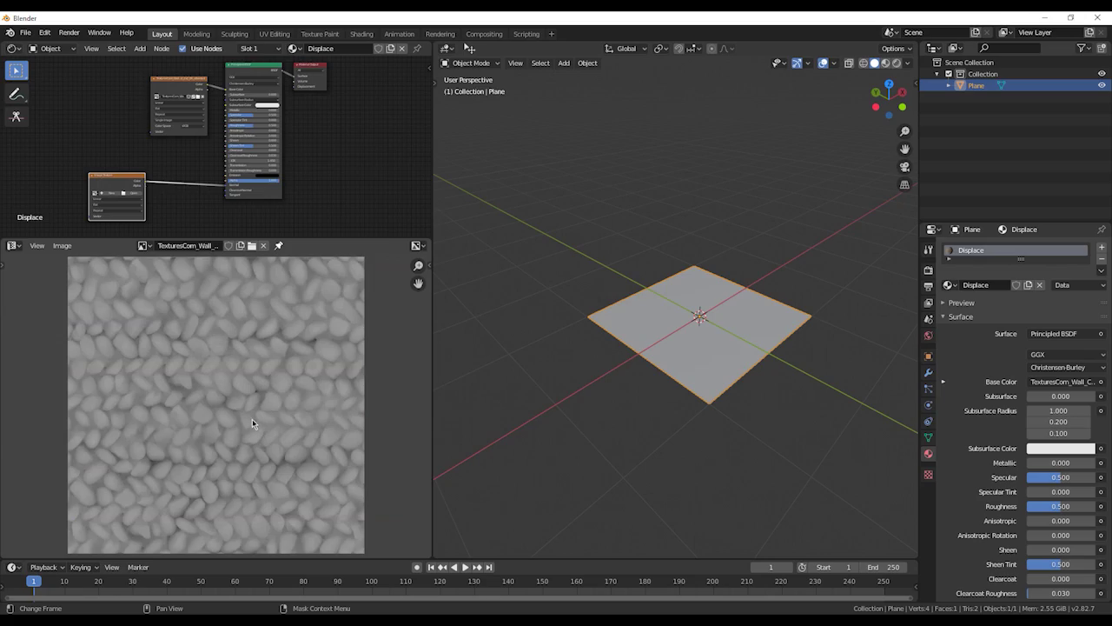
{"action": "scroll", "coordinate": [252, 418], "scroll_direction": "up", "scroll_amount": 5}
{"action": "key", "text": "Home"}
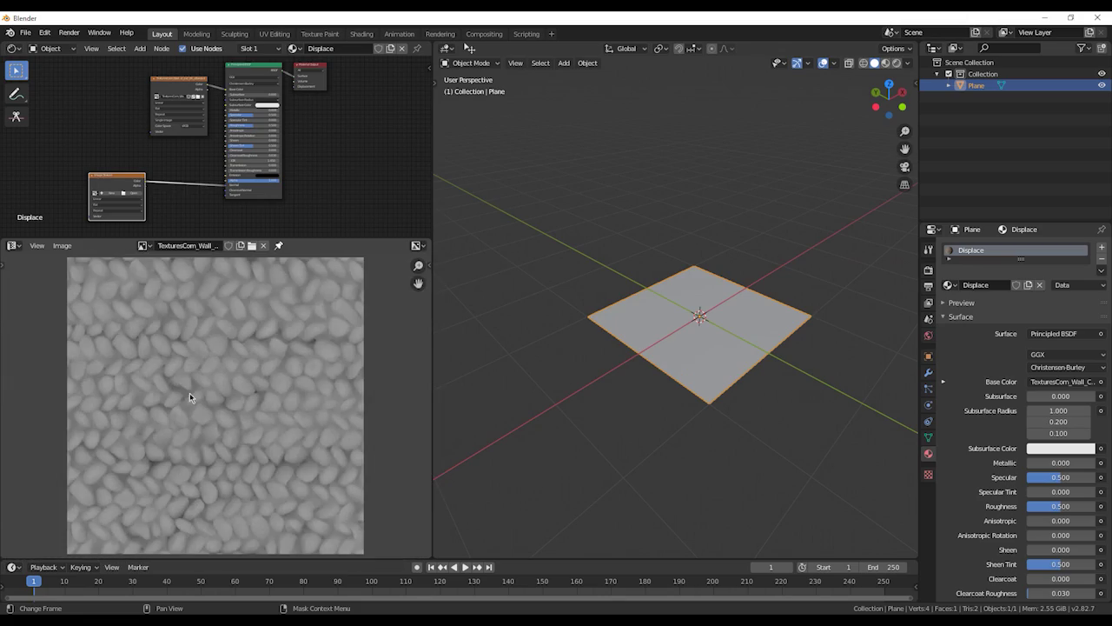
{"action": "scroll", "coordinate": [183, 393], "scroll_direction": "up", "scroll_amount": 1}
{"action": "scroll", "coordinate": [80, 197], "scroll_direction": "up", "scroll_amount": 2}
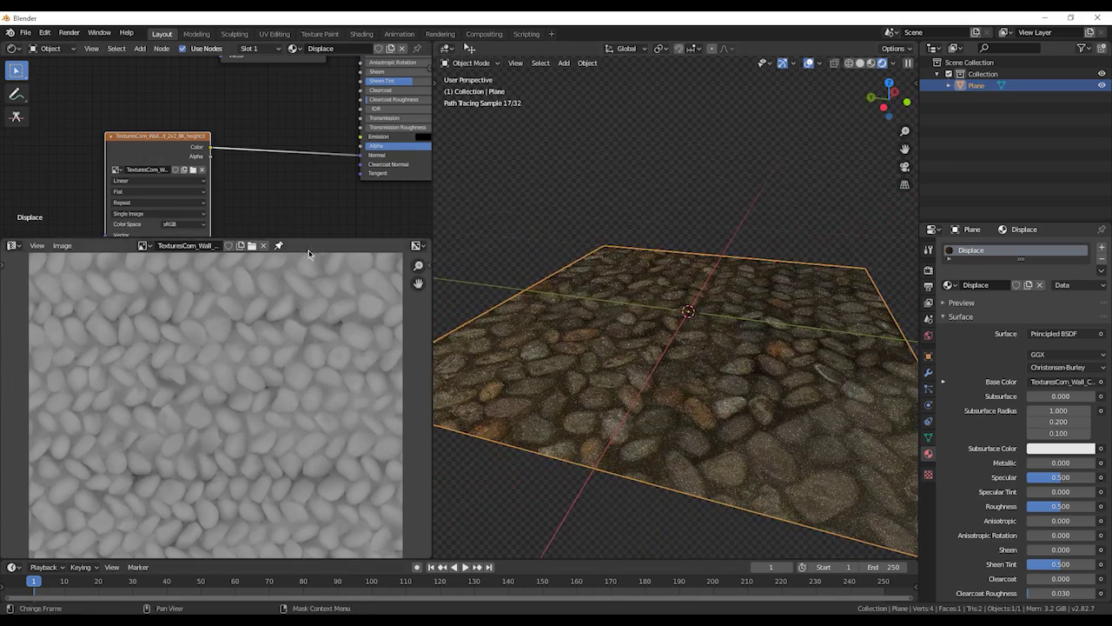
- Insert a Bump node between the height texture and the Principled BSDF's Normal input
{"action": "key", "text": "shift+a"}
{"action": "left_click", "coordinate": [286, 186]}
{"action": "type", "text": "bum"}
{"action": "left_click", "coordinate": [323, 209]}
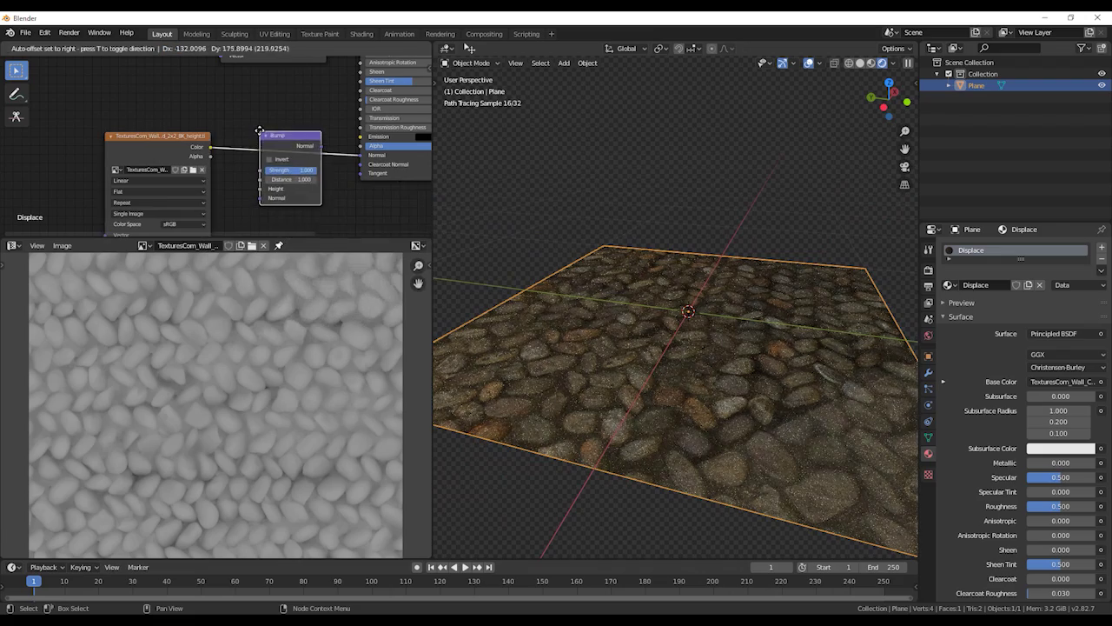
{"action": "middle_click_drag", "start_coordinate": [298, 177], "coordinate": [258, 151]}
{"action": "middle_click_drag", "start_coordinate": [573, 348], "coordinate": [710, 272]}
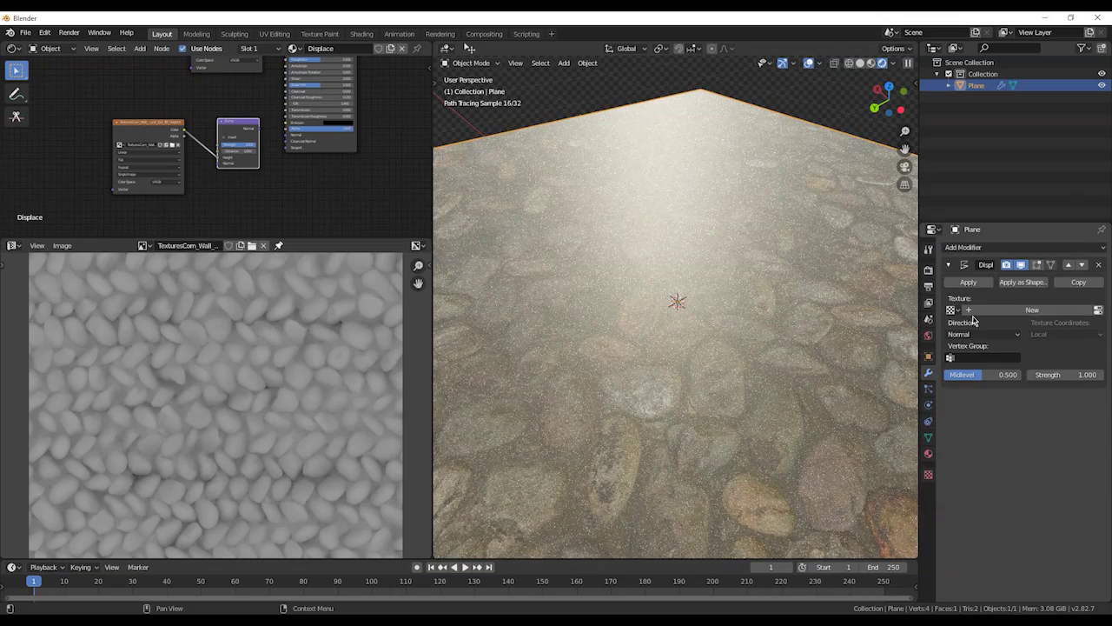
- Create a new texture for the Displace modifier and assign the 8K height image to it
{"action": "left_click", "coordinate": [1014, 315]}
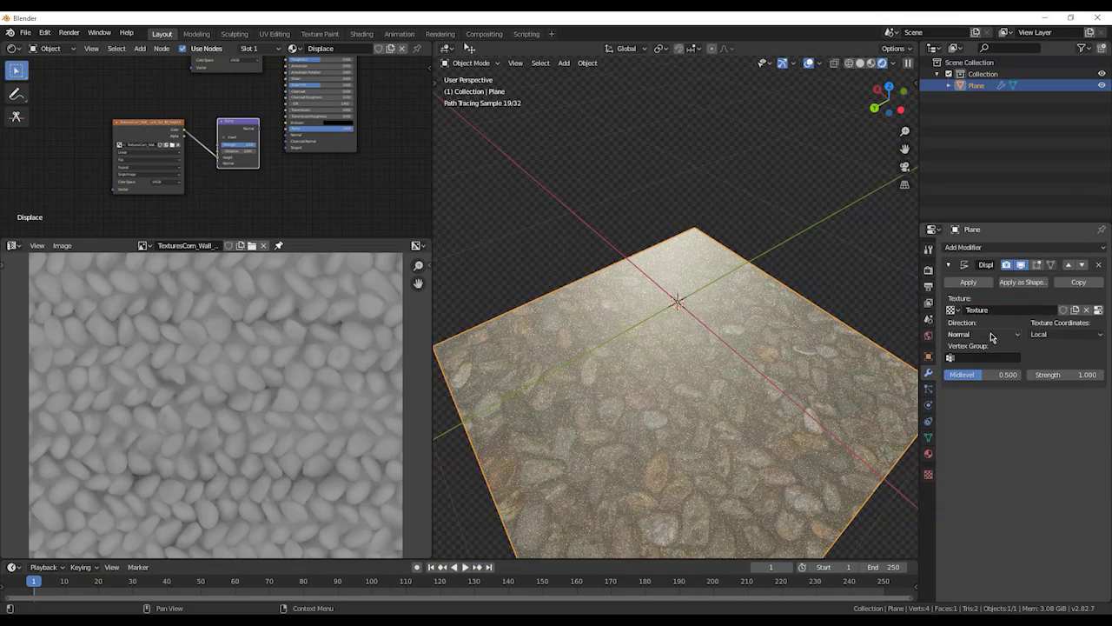
{"action": "left_click", "coordinate": [928, 475]}
{"action": "left_click", "coordinate": [949, 446]}
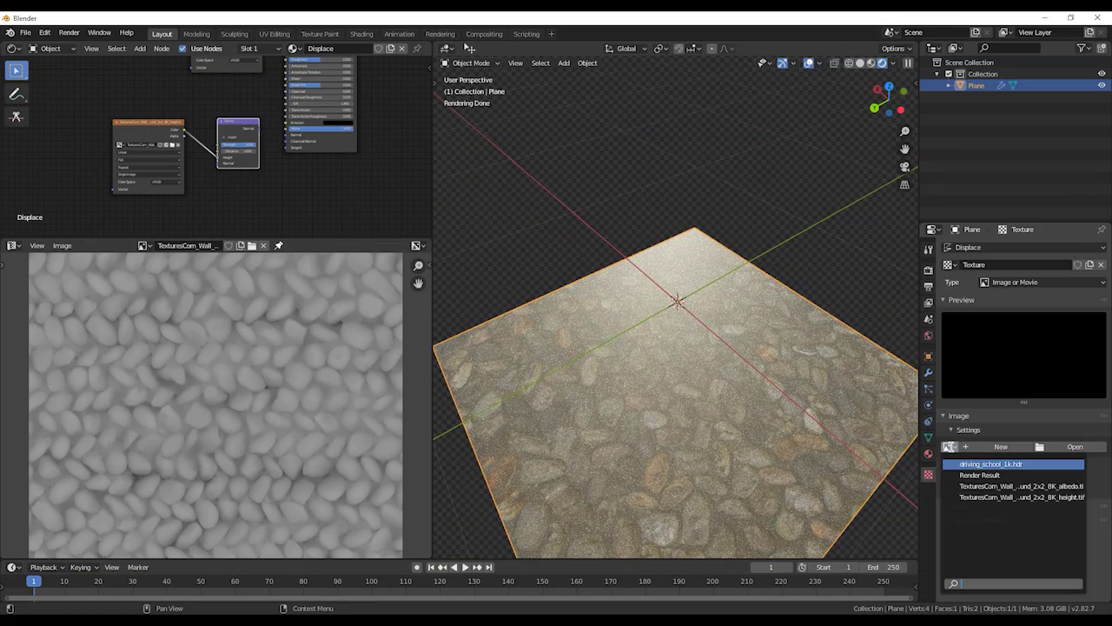
{"action": "left_click", "coordinate": [970, 497]}
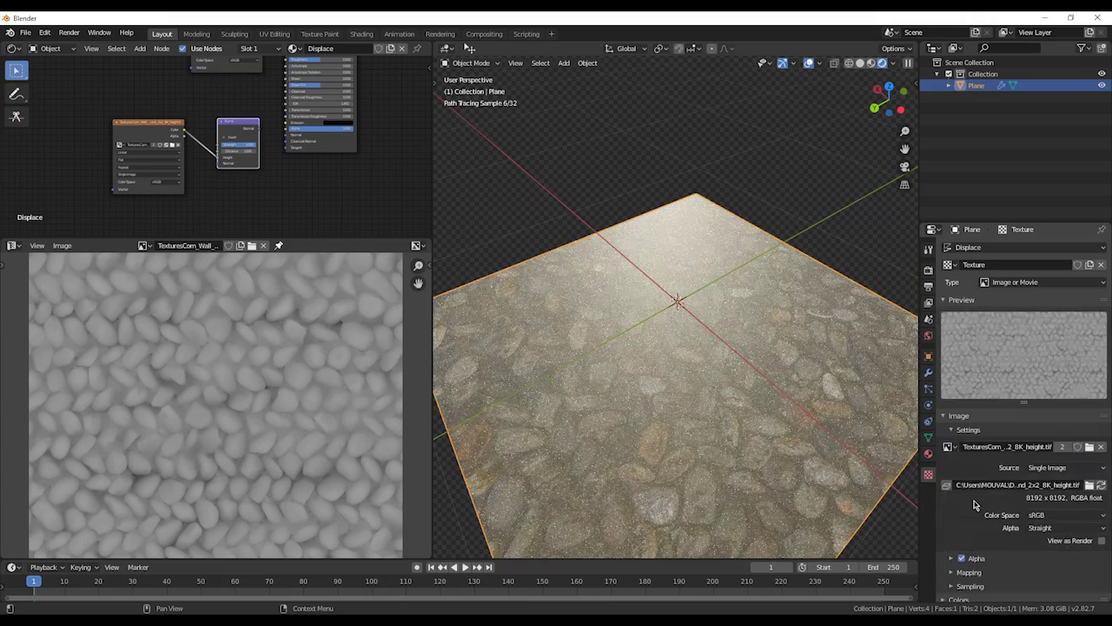
- Add a Subdivision Surface modifier above the Displace modifier and set its type to Simple
{"action": "left_click", "coordinate": [929, 373]}
{"action": "left_click", "coordinate": [969, 250]}
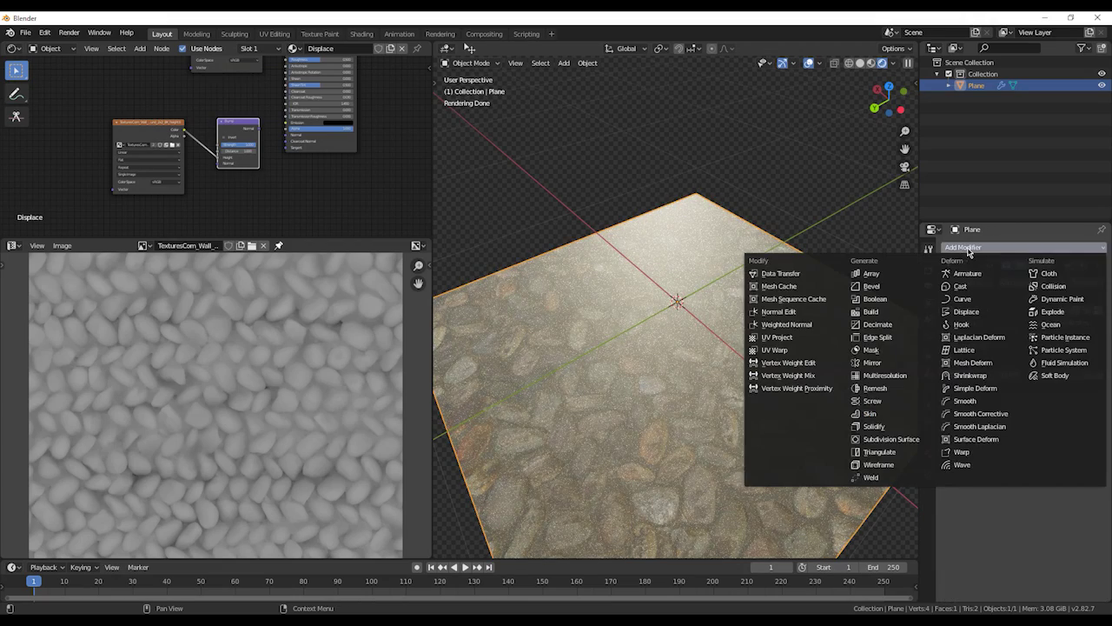
{"action": "left_click", "coordinate": [915, 446]}
{"action": "left_click", "coordinate": [1070, 401]}
{"action": "left_click", "coordinate": [1064, 298]}
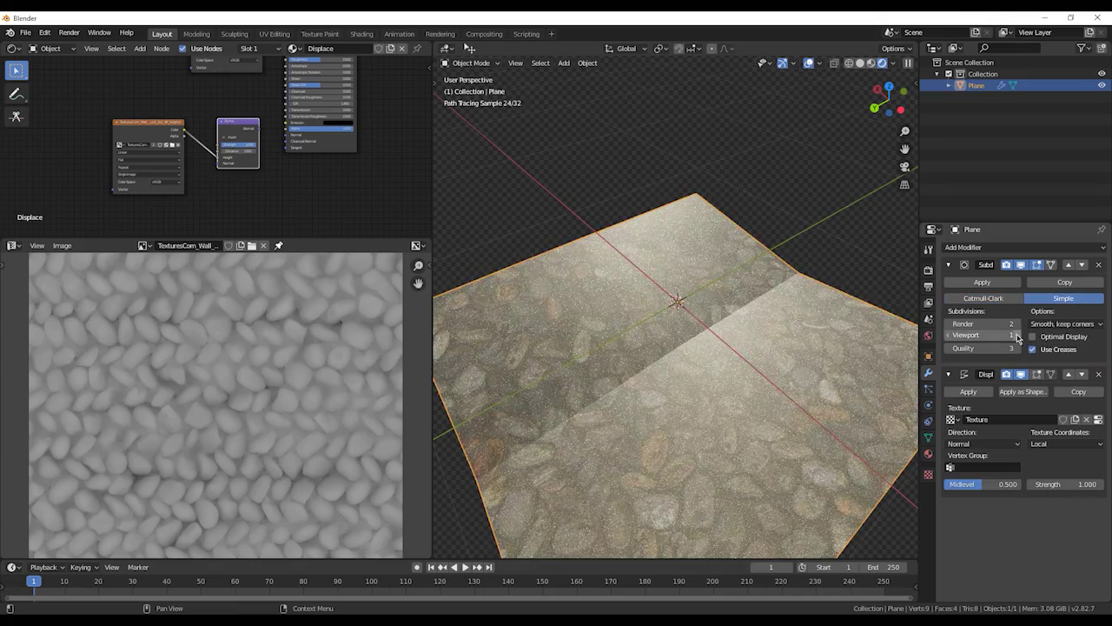
- Raise the Subdivision Surface modifier's viewport subdivisions to 6
{"action": "left_click", "coordinate": [1018, 336]}
{"action": "left_click", "coordinate": [1019, 335]}
{"action": "left_click", "coordinate": [1018, 335]}
{"action": "left_click", "coordinate": [1018, 335]}
{"action": "left_click", "coordinate": [1018, 335]}
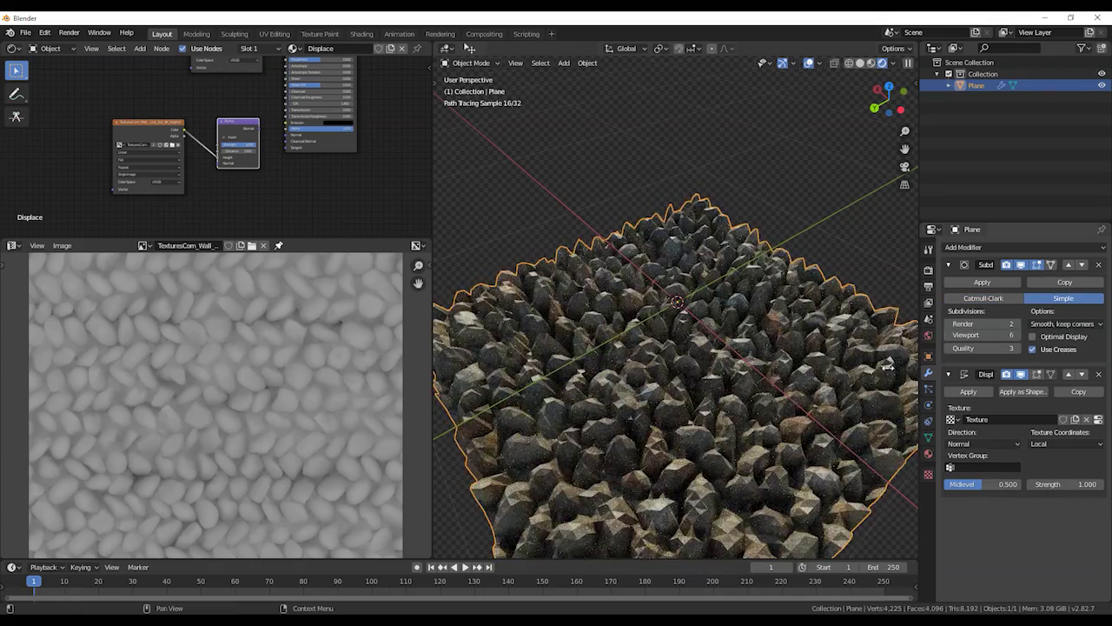
- Set the Displace modifier's strength to 0.5
{"action": "middle_click_drag", "start_coordinate": [887, 365], "coordinate": [895, 322]}
{"action": "type", "text": "0.5"}
{"action": "key", "text": "Return"}
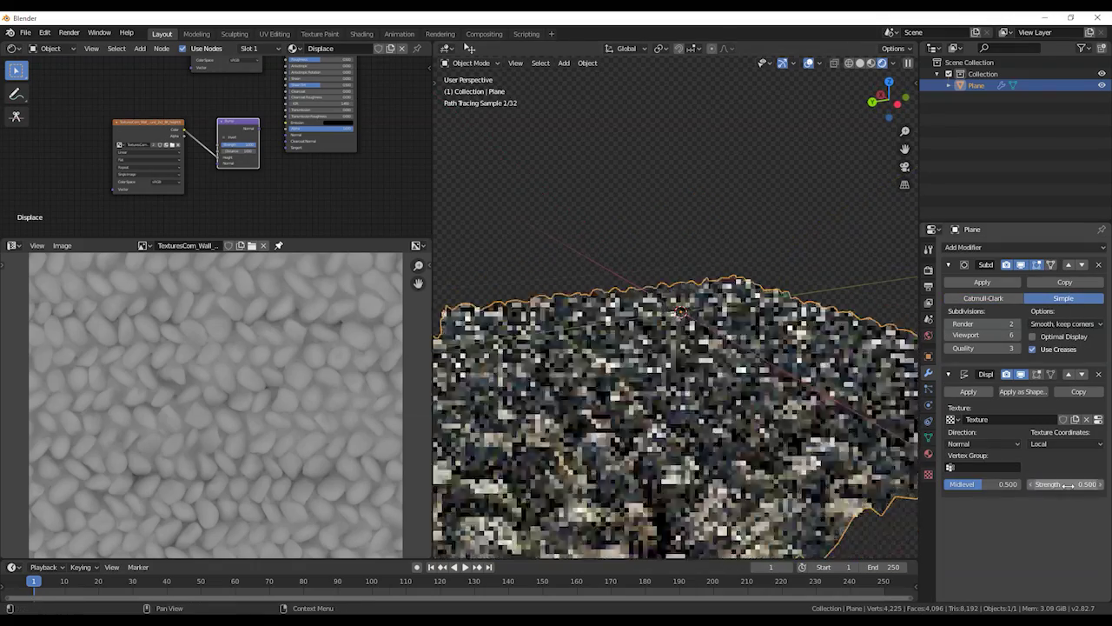
{"action": "mouse_move", "coordinate": [764, 408]}
{"action": "middle_mouse_down"}
{"action": "mouse_move", "coordinate": [787, 378]}
{"action": "mouse_move", "coordinate": [737, 475]}
{"action": "middle_mouse_up"}
{"action": "right_click", "coordinate": [791, 376]}
{"action": "left_click", "coordinate": [791, 376]}
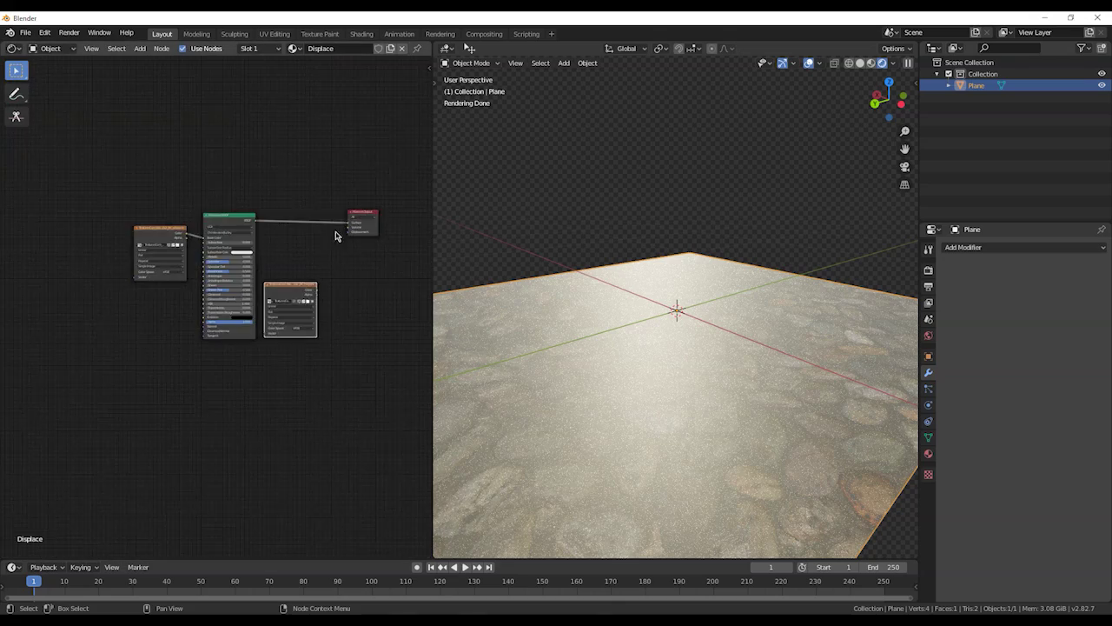
- Connect the height texture's Color output to the Material Output's Displacement input
{"action": "scroll", "coordinate": [164, 246], "scroll_direction": "up", "scroll_amount": 5}
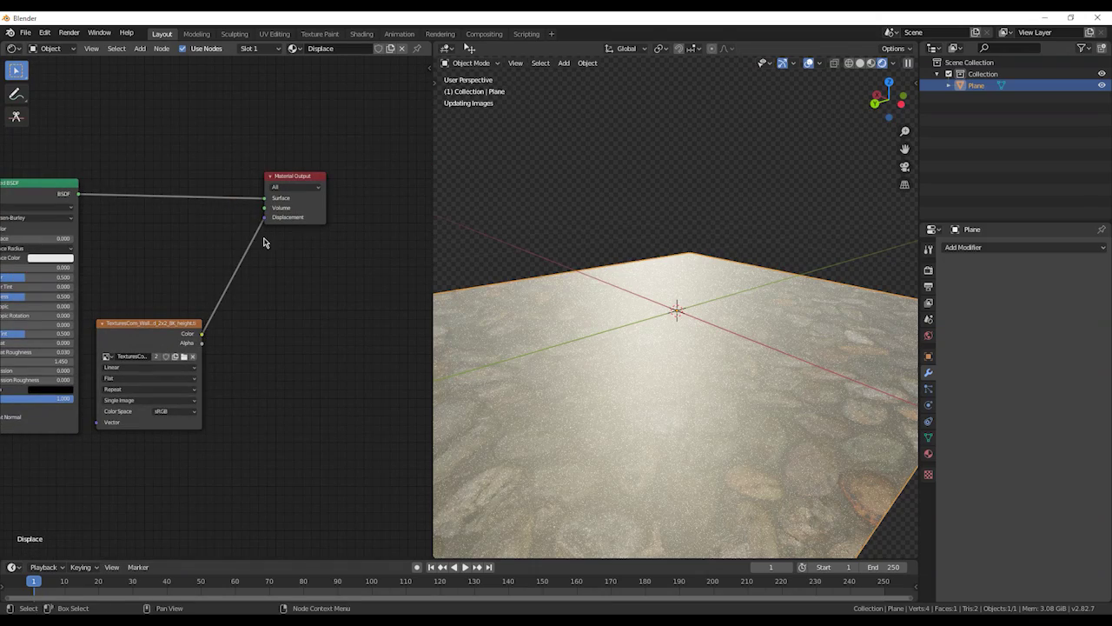
{"action": "middle_click_drag", "start_coordinate": [730, 365], "coordinate": [749, 270]}
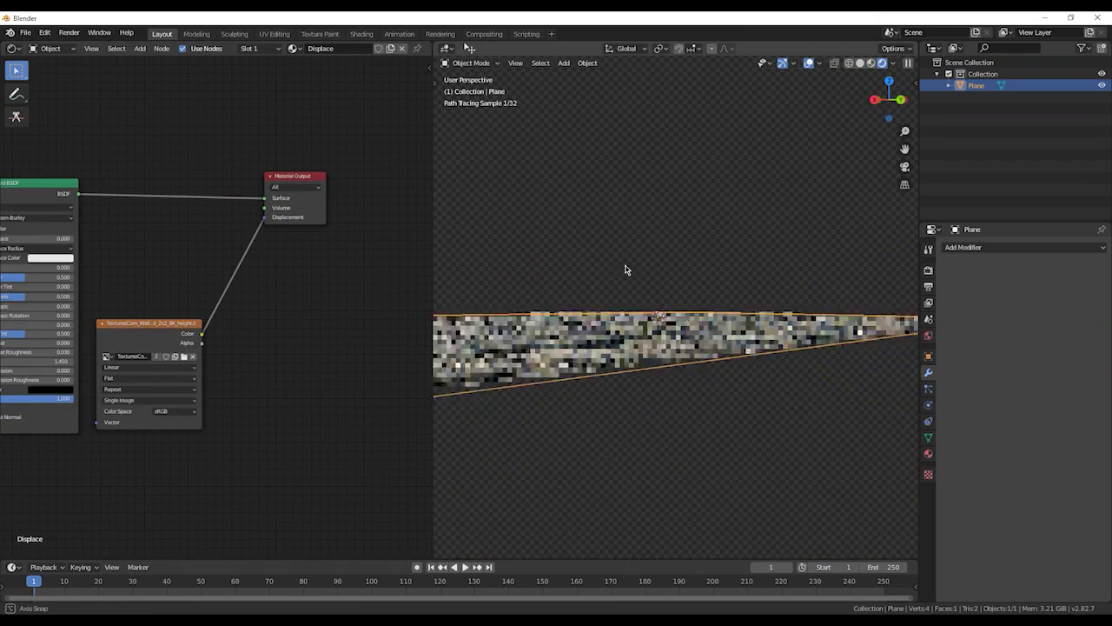
{"action": "middle_click_drag", "start_coordinate": [625, 269], "coordinate": [627, 339]}
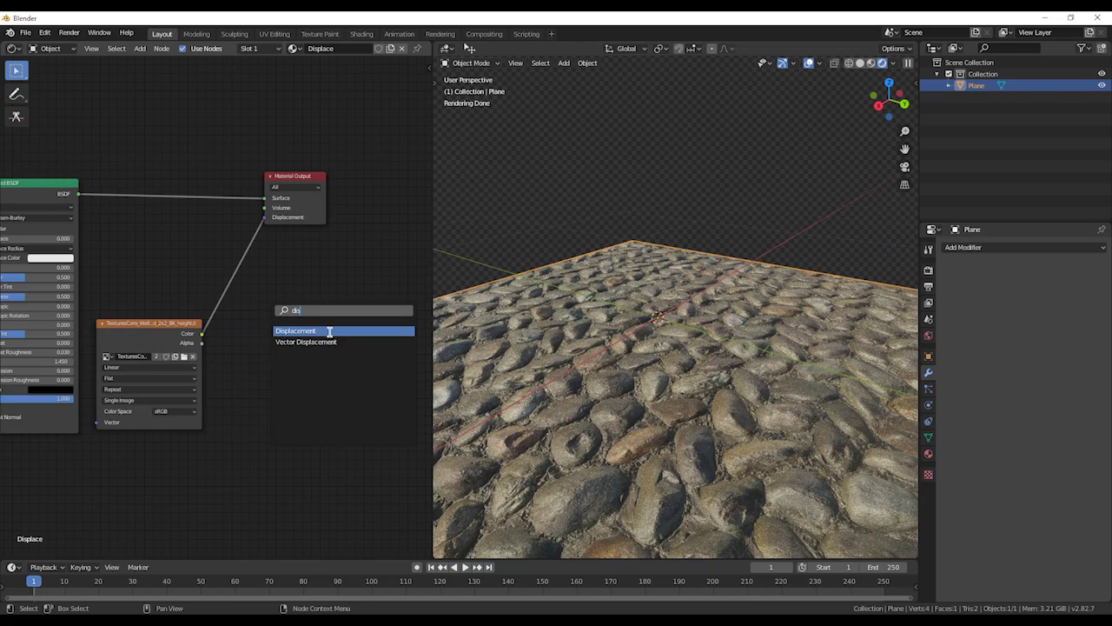
- Insert a Displacement node before the Material Output and link the height texture's Color to its Height input
{"action": "left_click", "coordinate": [330, 331]}
{"action": "left_click", "coordinate": [240, 327]}
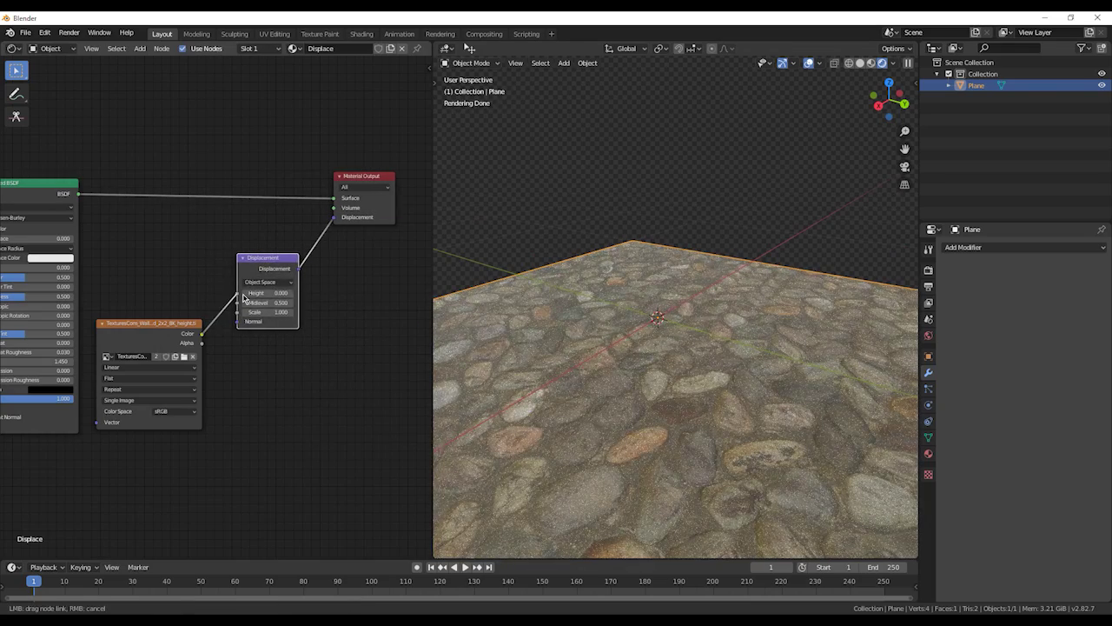
{"action": "left_click_drag", "start_coordinate": [244, 299], "coordinate": [238, 293]}
{"action": "middle_click_drag", "start_coordinate": [696, 296], "coordinate": [722, 343]}
- Set the Cycles feature set to Experimental and add a Simple Subdivision Surface modifier with Adaptive enabled to the plane
{"action": "left_click", "coordinate": [928, 270]}
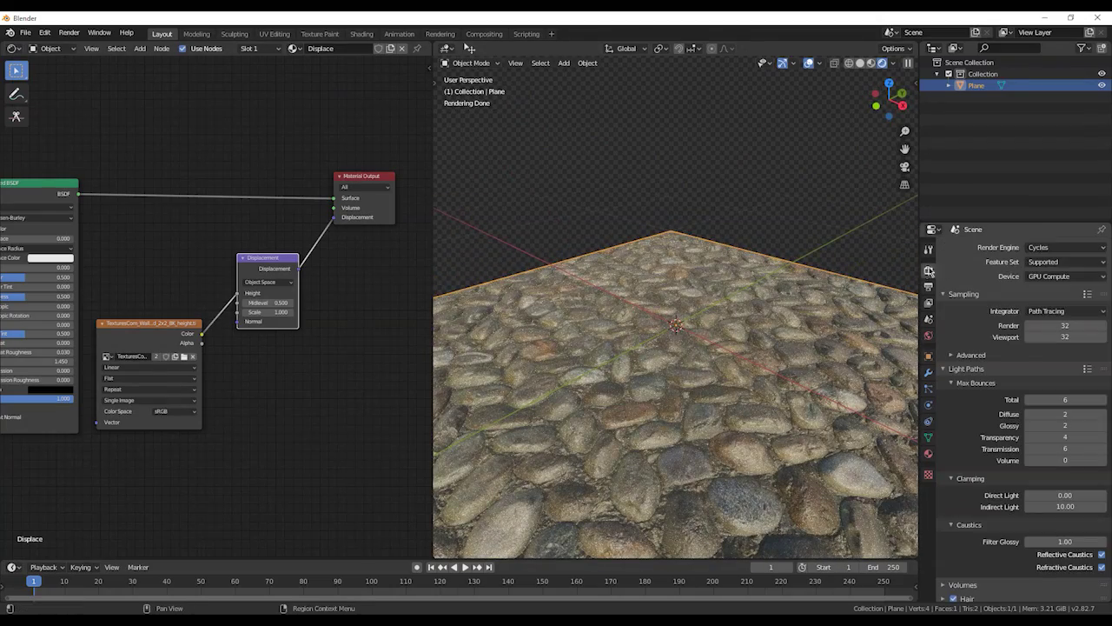
{"action": "left_click", "coordinate": [1033, 289]}
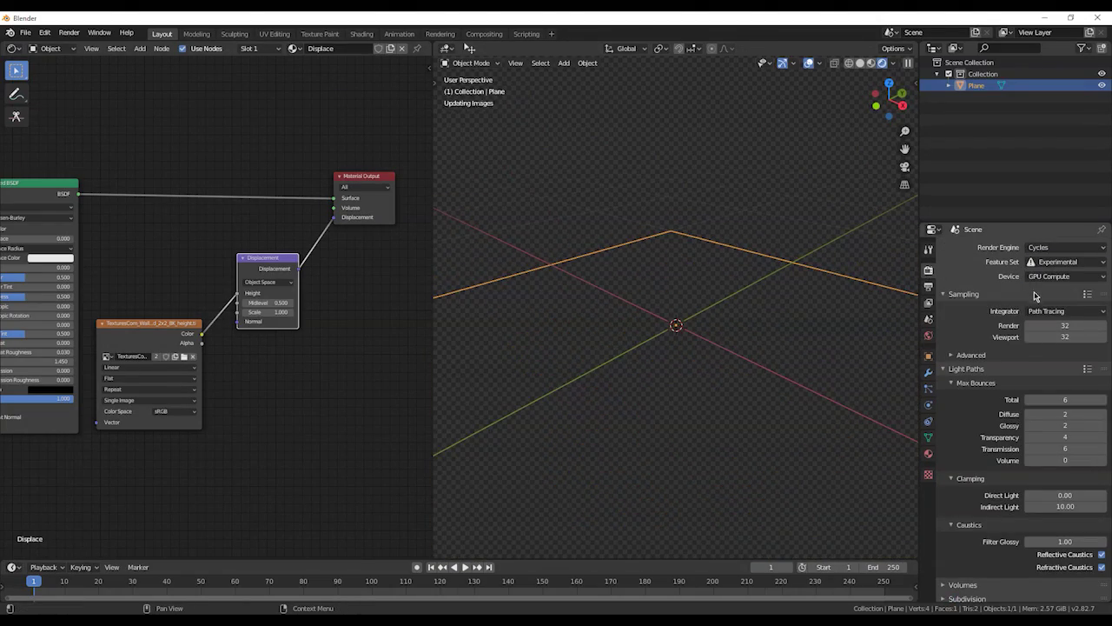
{"action": "left_click", "coordinate": [928, 372]}
{"action": "left_click", "coordinate": [962, 248]}
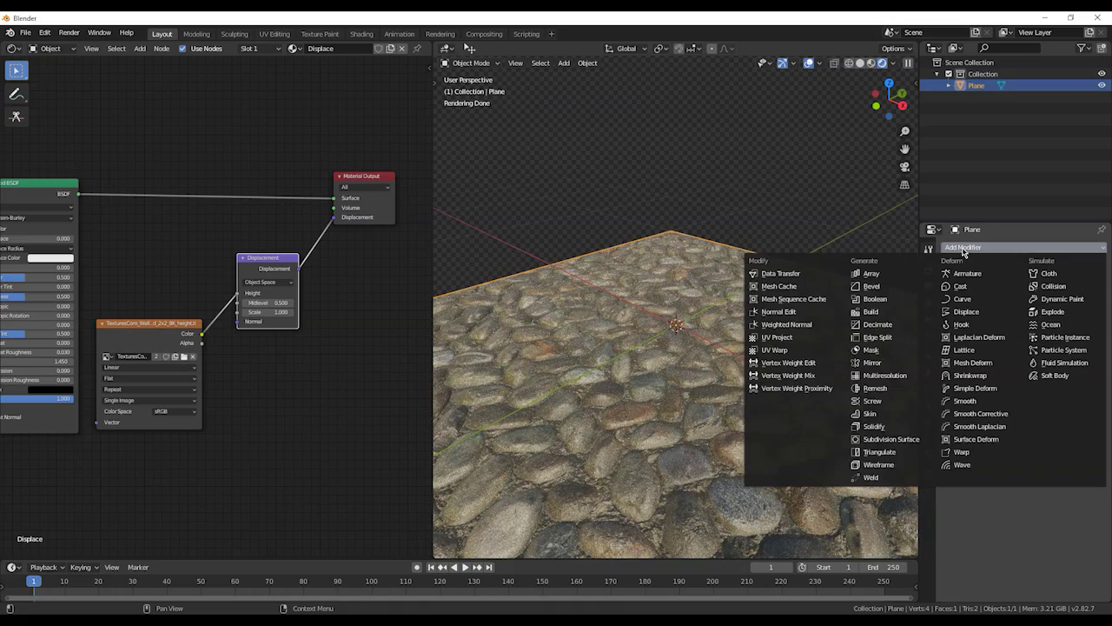
{"action": "left_click", "coordinate": [892, 439]}
{"action": "left_click", "coordinate": [1043, 301]}
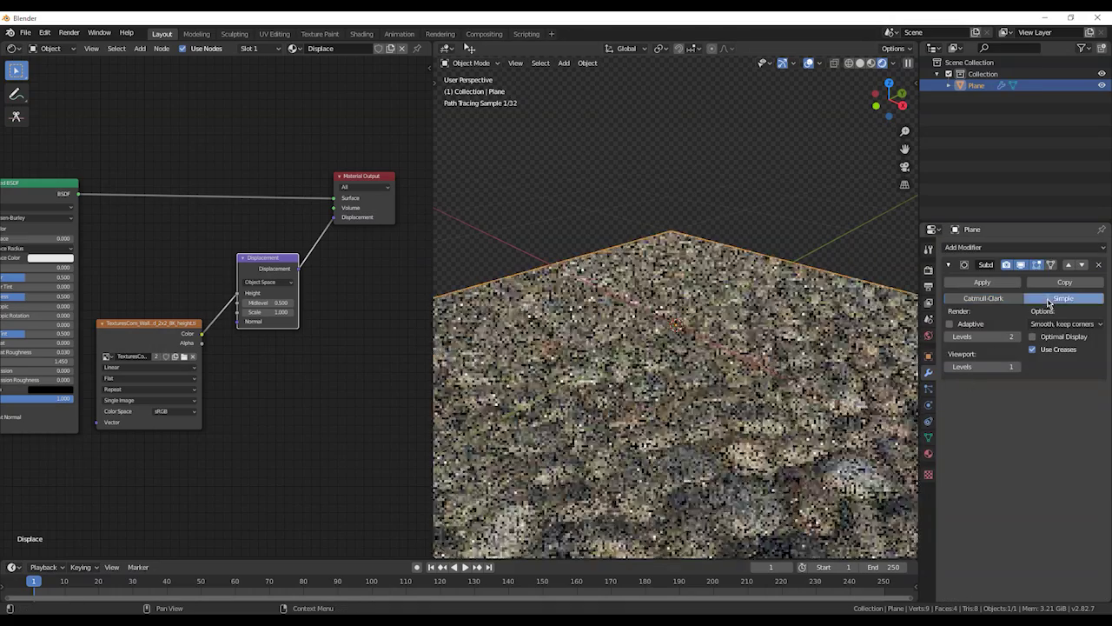
{"action": "left_click", "coordinate": [950, 324]}
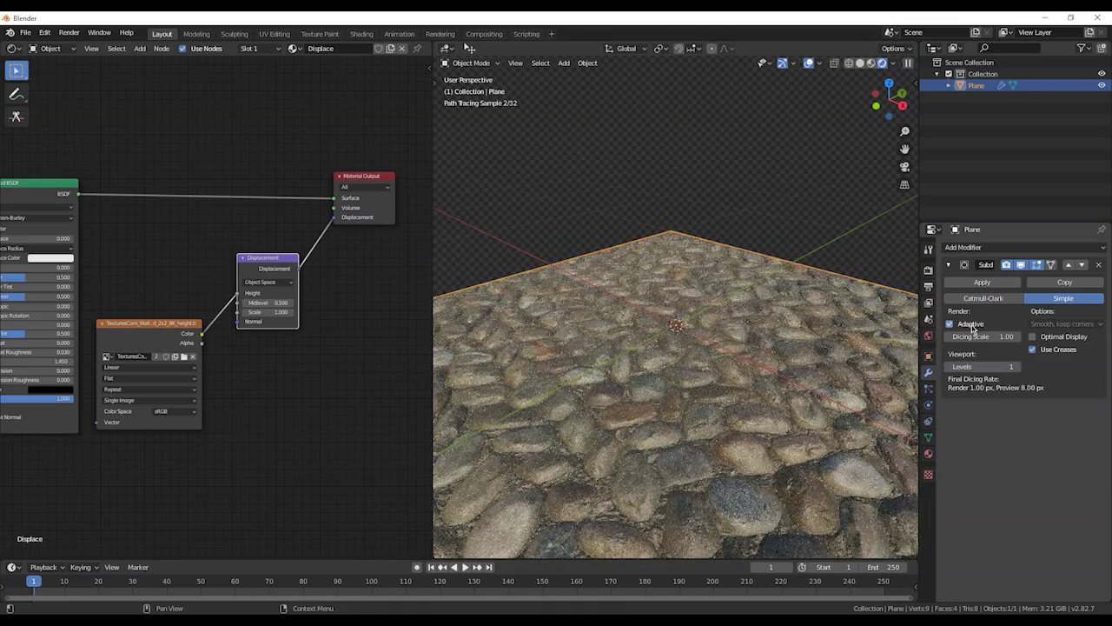
- Set the Displace material's surface displacement method to Displacement and Bump
{"action": "left_click", "coordinate": [928, 453]}
{"action": "scroll", "coordinate": [982, 507], "scroll_direction": "down", "scroll_amount": 5}
{"action": "left_click", "coordinate": [982, 581]}
{"action": "scroll", "coordinate": [1025, 539], "scroll_direction": "down", "scroll_amount": 4}
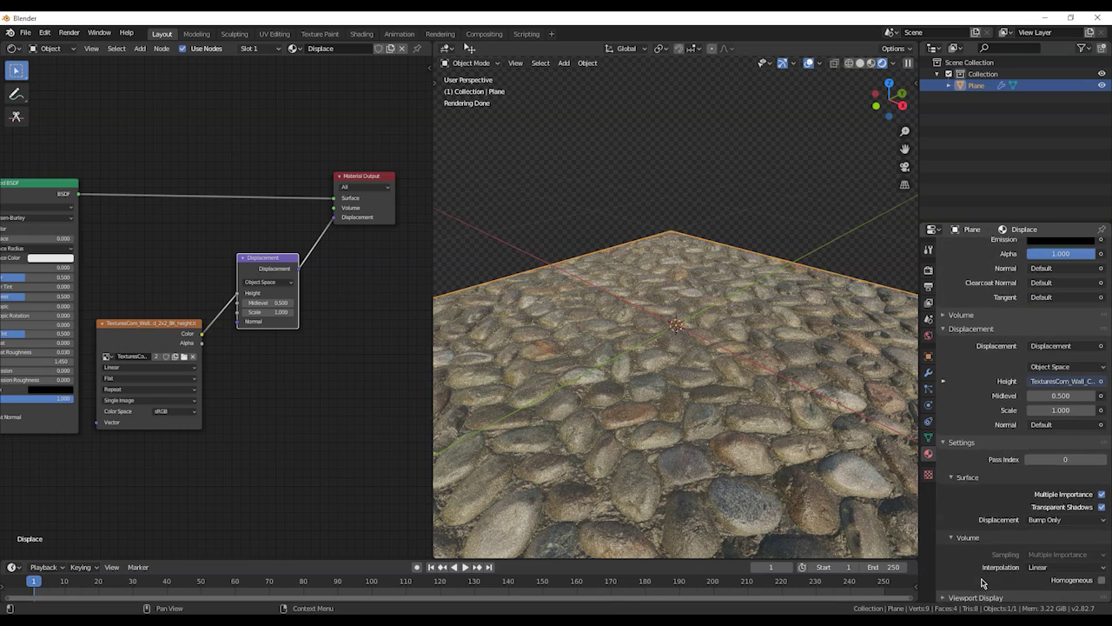
{"action": "left_click", "coordinate": [1050, 557]}
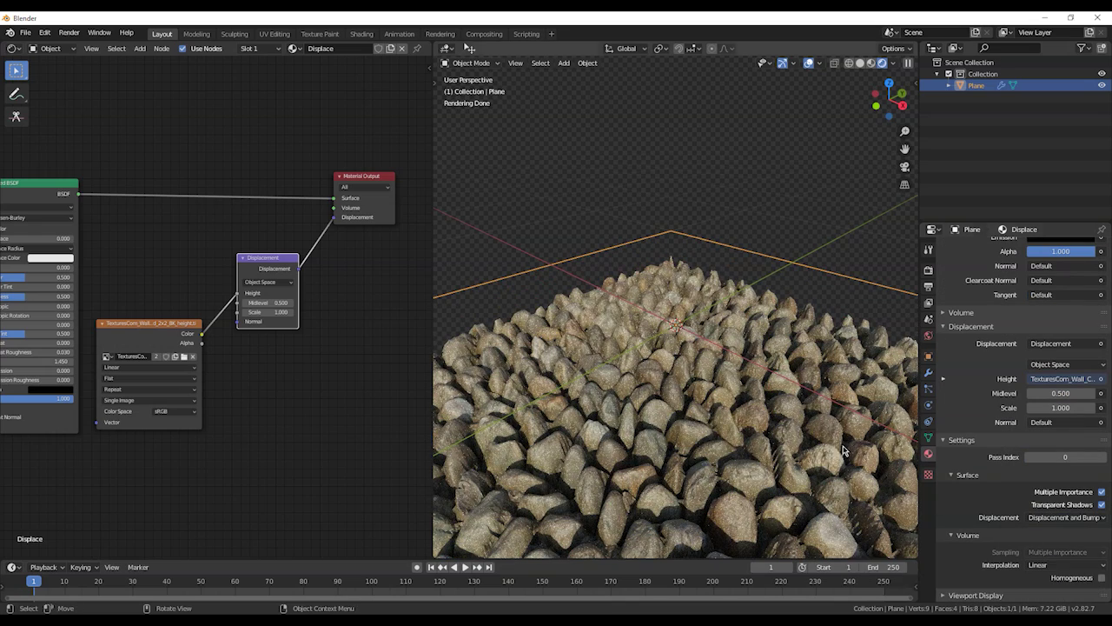
- Set the Displacement node's Scale to 0.5 and its Midlevel to 0.2
{"action": "middle_click_drag", "start_coordinate": [843, 451], "coordinate": [833, 513]}
{"action": "scroll", "coordinate": [272, 218], "scroll_direction": "up", "scroll_amount": 3}
{"action": "left_click", "coordinate": [282, 306]}
{"action": "key", "text": "BackSpace"}
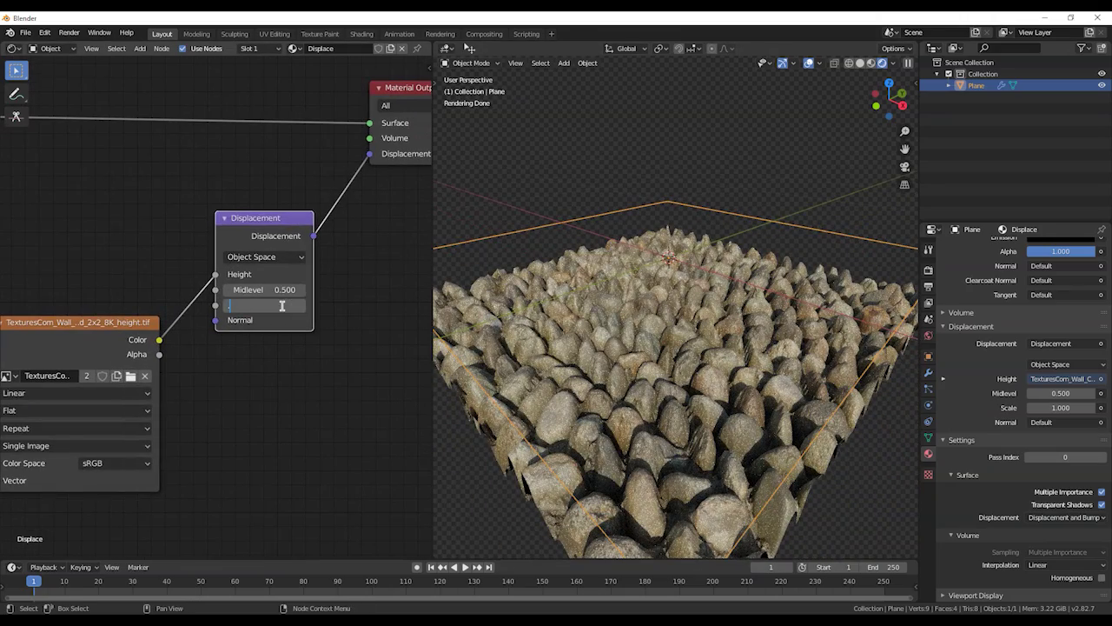
{"action": "type", "text": ".5"}
{"action": "key", "text": "Return"}
{"action": "left_click", "coordinate": [262, 289]}
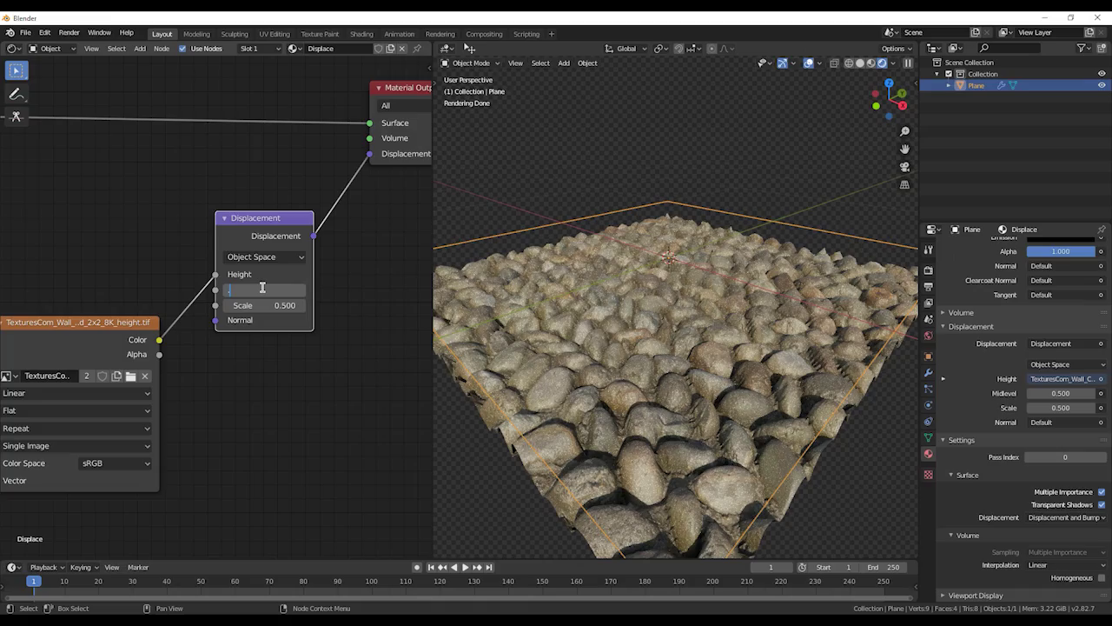
{"action": "type", "text": ".2"}
{"action": "key", "text": "Return"}
- Lower the Cycles subdivision preview dicing rate first to 4 px and finally to 2 px
{"action": "middle_click_drag", "start_coordinate": [695, 365], "coordinate": [695, 400]}
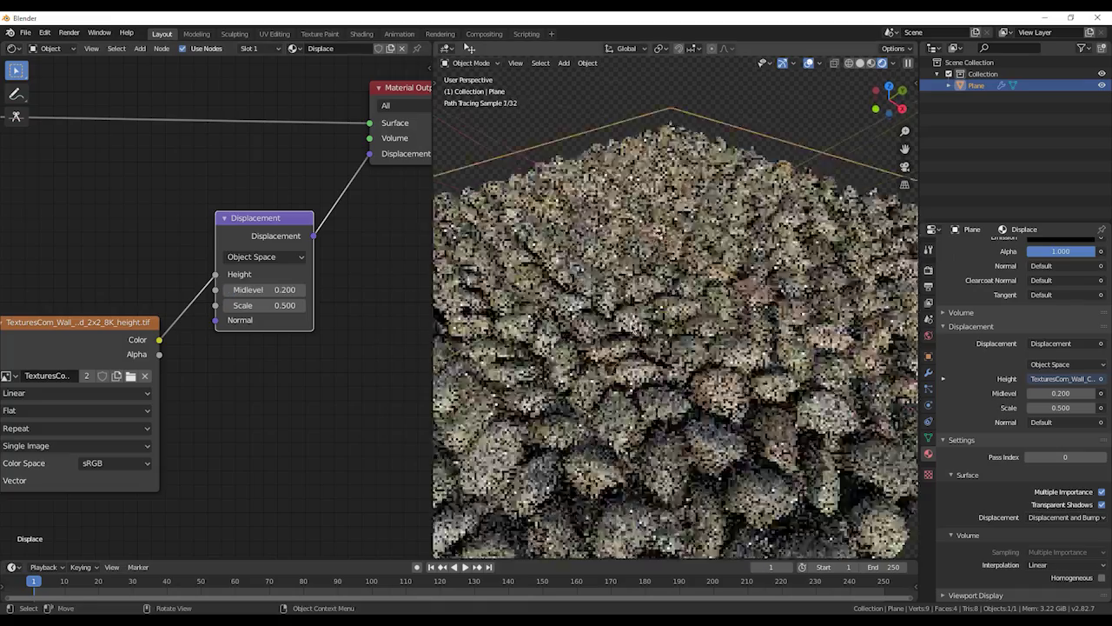
{"action": "scroll", "coordinate": [695, 382], "scroll_direction": "down", "scroll_amount": 5}
{"action": "scroll", "coordinate": [706, 366], "scroll_direction": "up", "scroll_amount": 10}
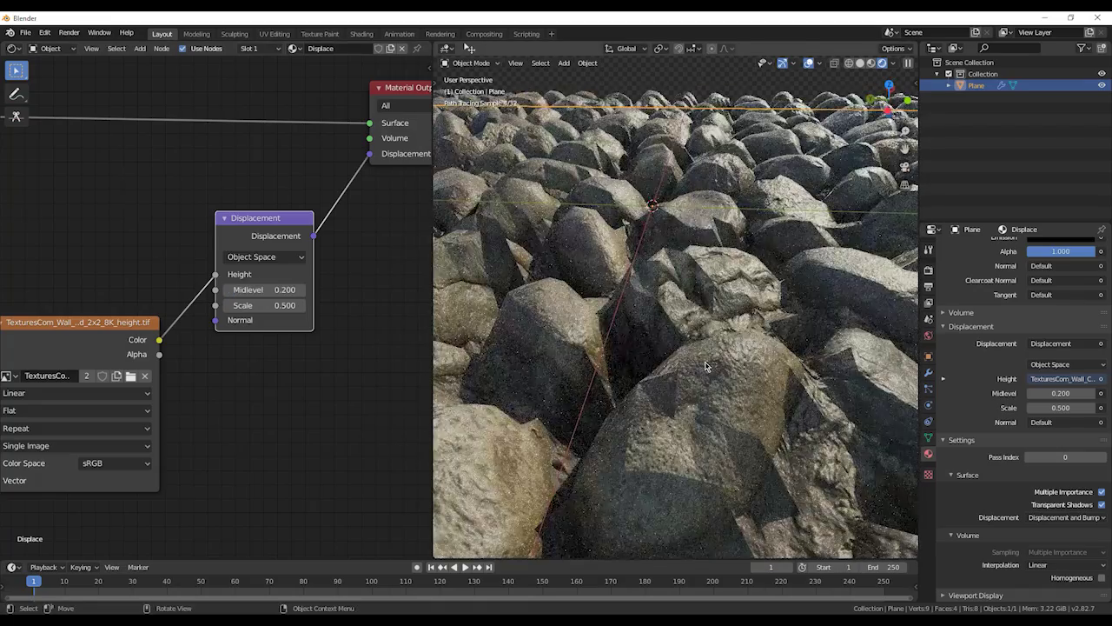
{"action": "left_click", "coordinate": [928, 270]}
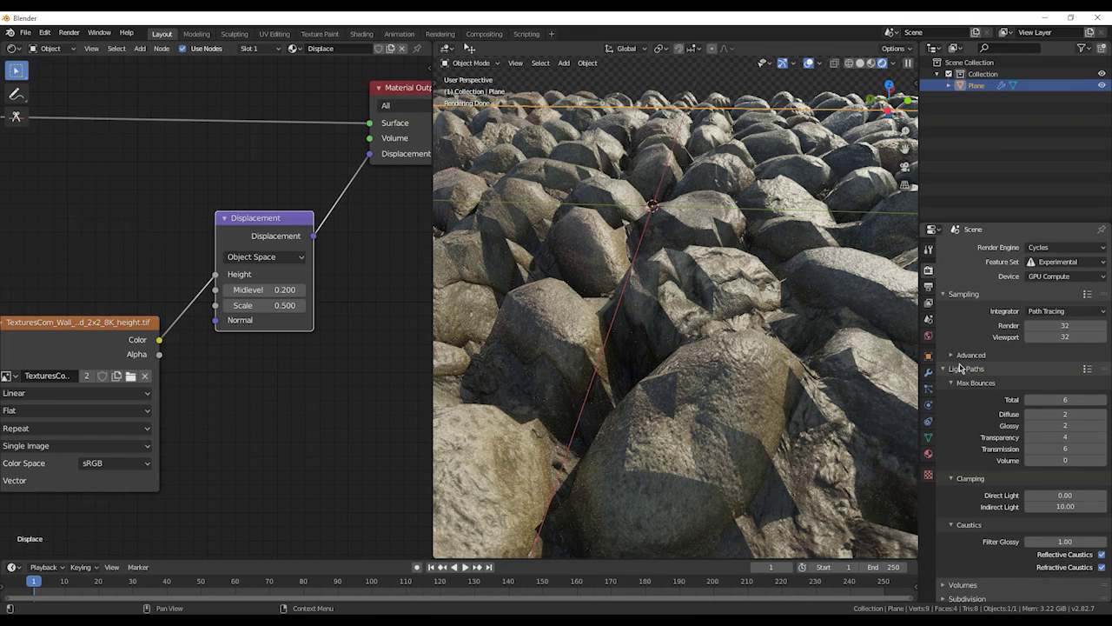
{"action": "scroll", "coordinate": [963, 474], "scroll_direction": "down", "scroll_amount": 6}
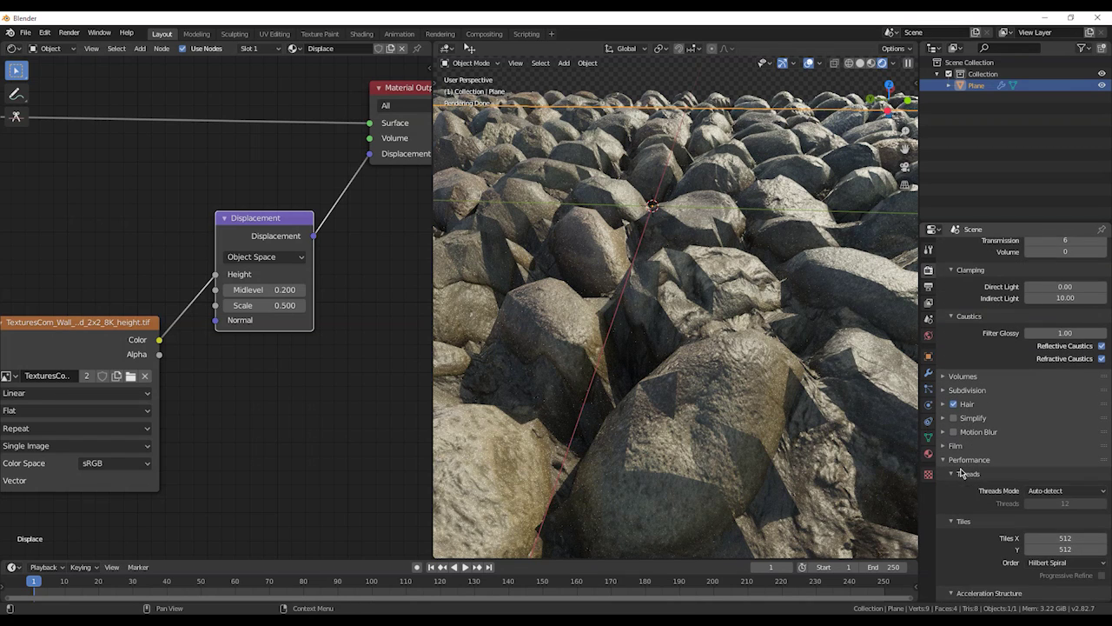
{"action": "left_click", "coordinate": [967, 389]}
{"action": "scroll", "coordinate": [967, 390], "scroll_direction": "down", "scroll_amount": 1}
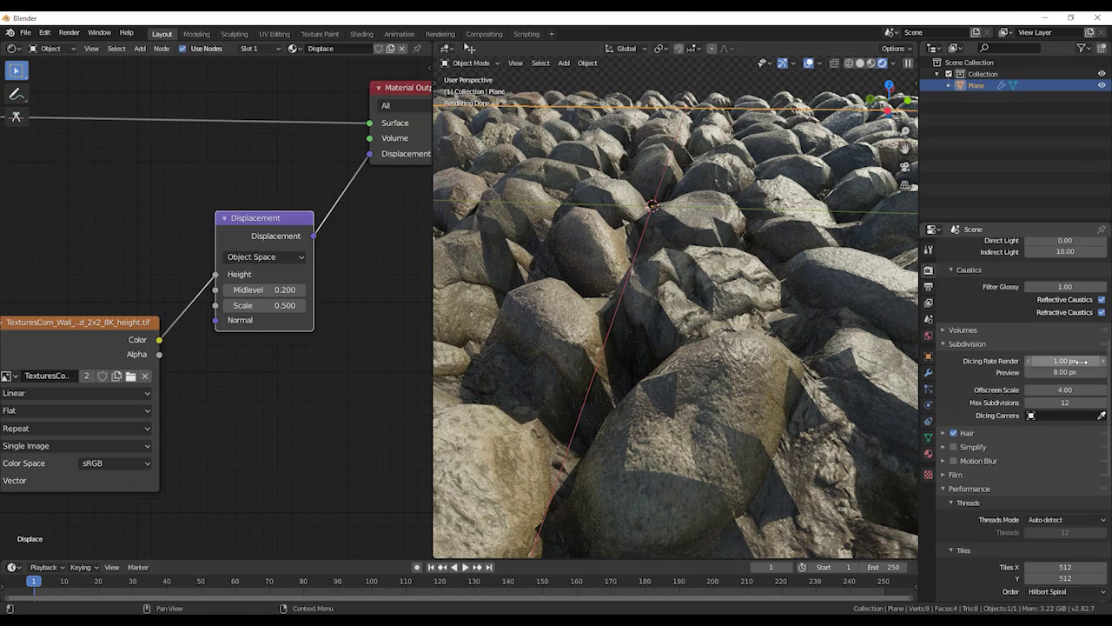
{"action": "left_click_drag", "start_coordinate": [1077, 372], "coordinate": [1076, 372]}
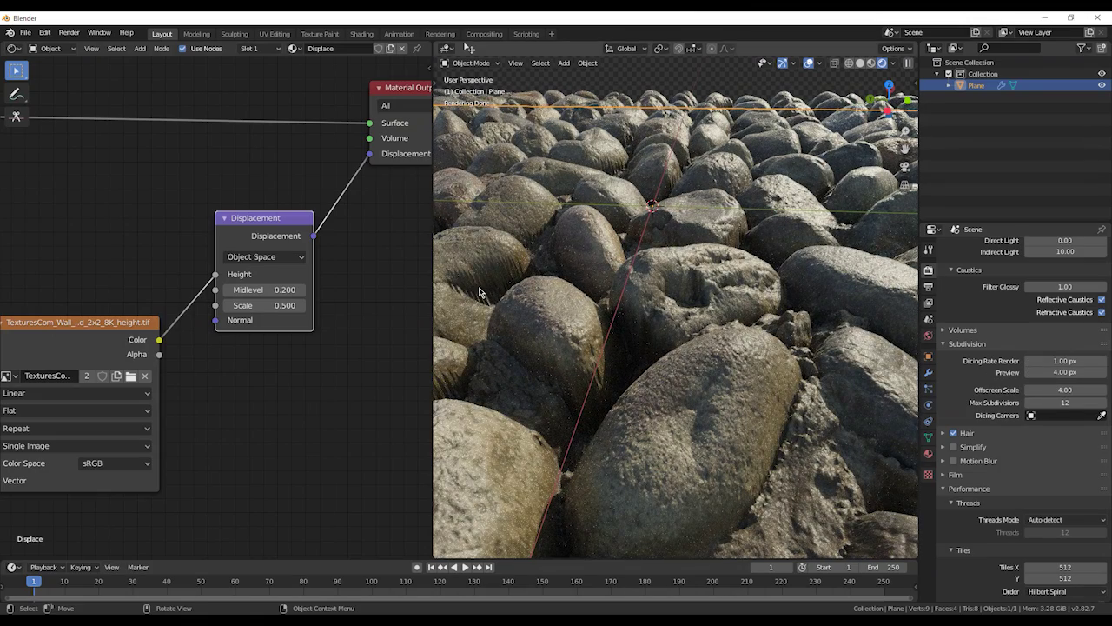
{"action": "left_click", "coordinate": [1069, 372]}
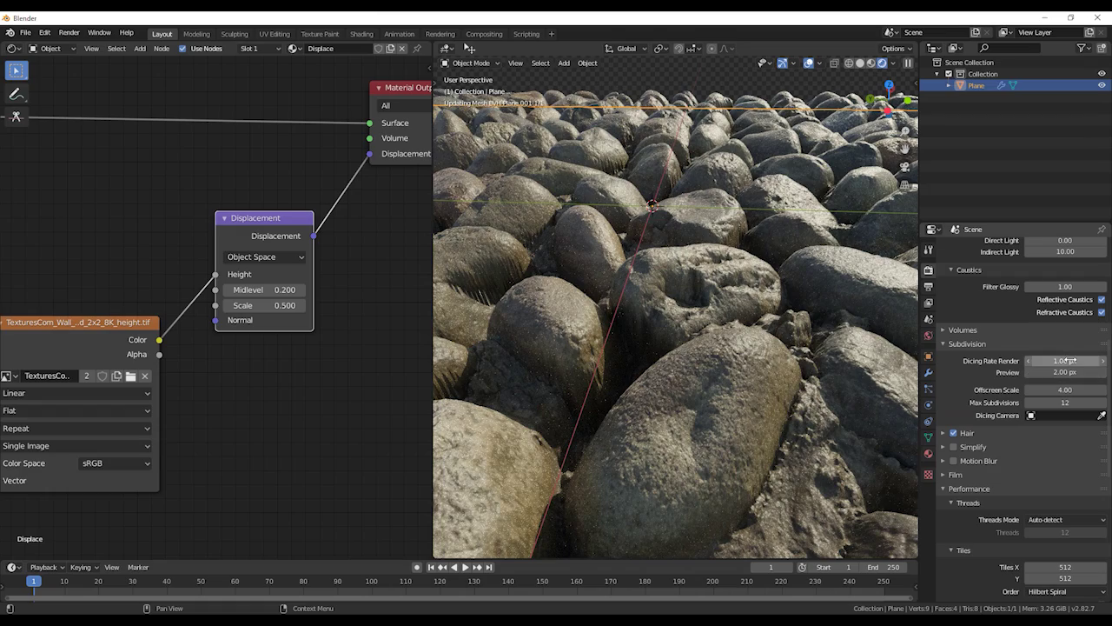
{"action": "left_click", "coordinate": [1069, 372]}
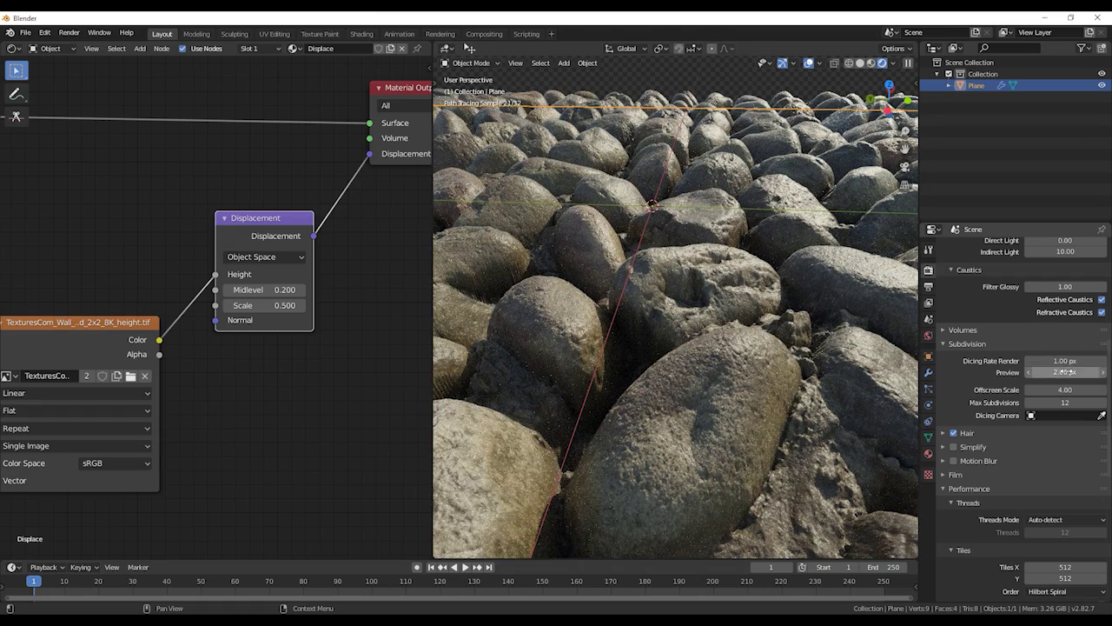